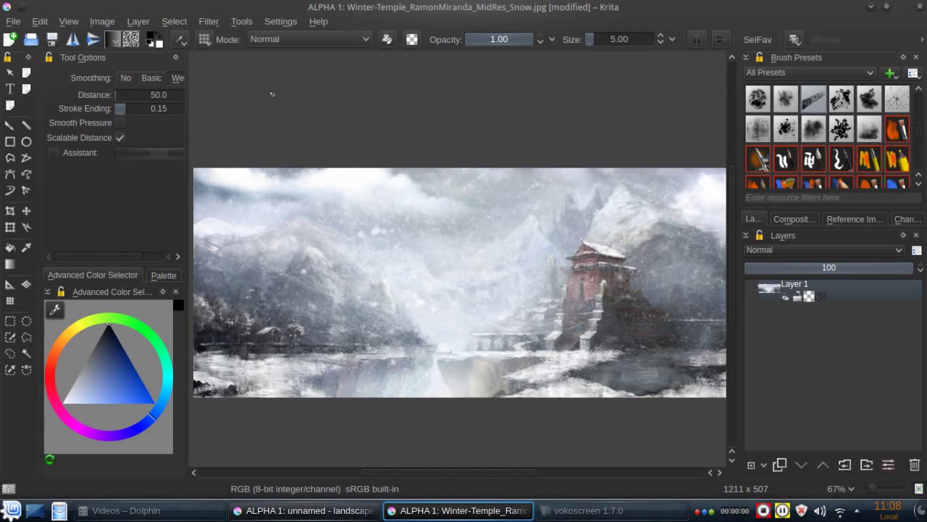
Step: Detach the brush settings editor as a floating window
{"action": "left_click", "coordinate": [181, 39]}
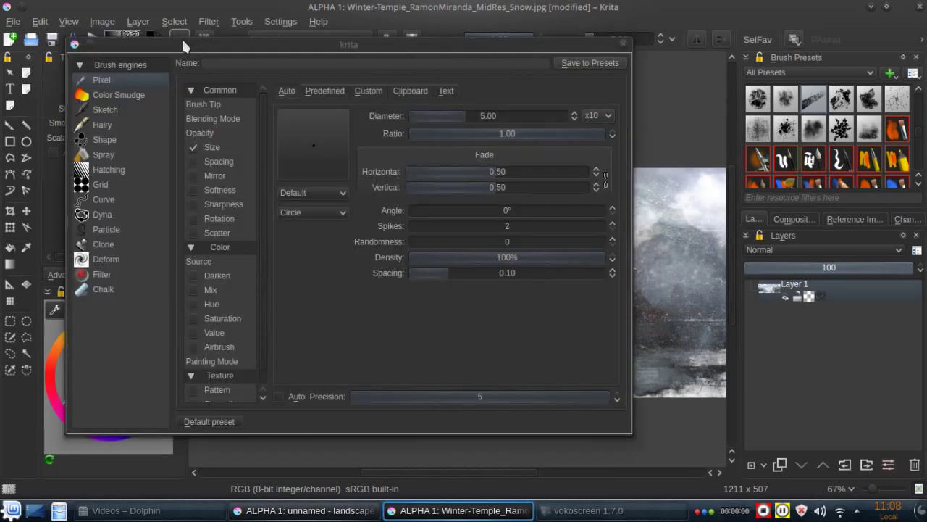
{"action": "mouse_move", "coordinate": [241, 40]}
{"action": "left_mouse_down"}
{"action": "mouse_move", "coordinate": [396, 66]}
{"action": "mouse_move", "coordinate": [384, 68]}
{"action": "left_mouse_up"}
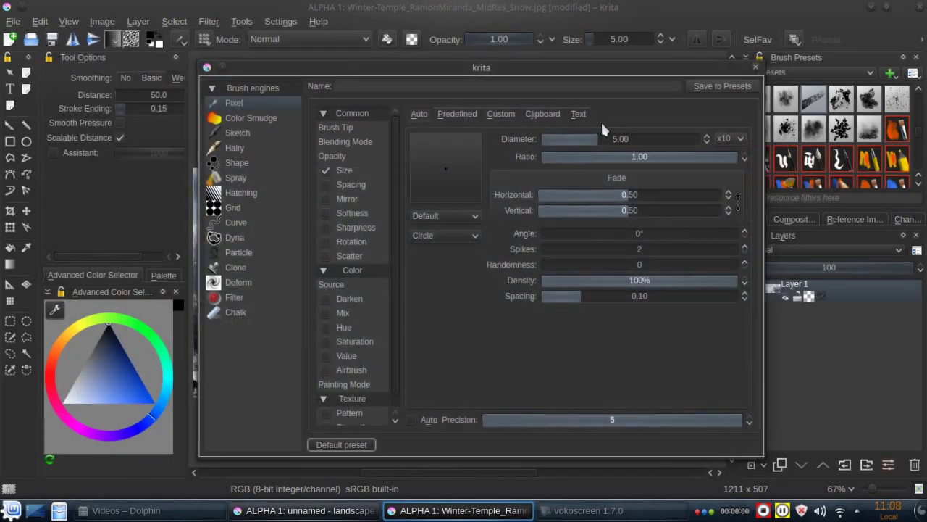
{"action": "left_click", "coordinate": [579, 114]}
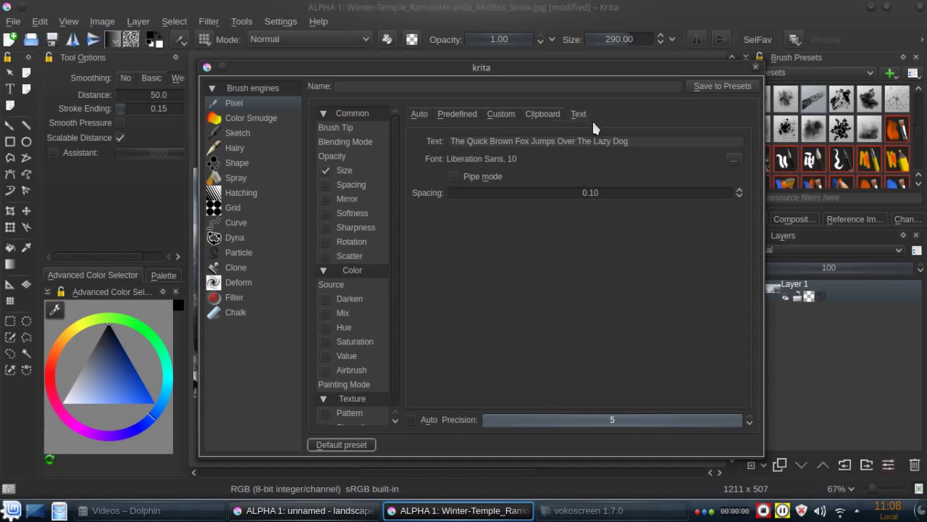
Step: Reset the Pixel brush to the default Auto circle tip at diameter 5, then move the editor aside
{"action": "left_click", "coordinate": [250, 103]}
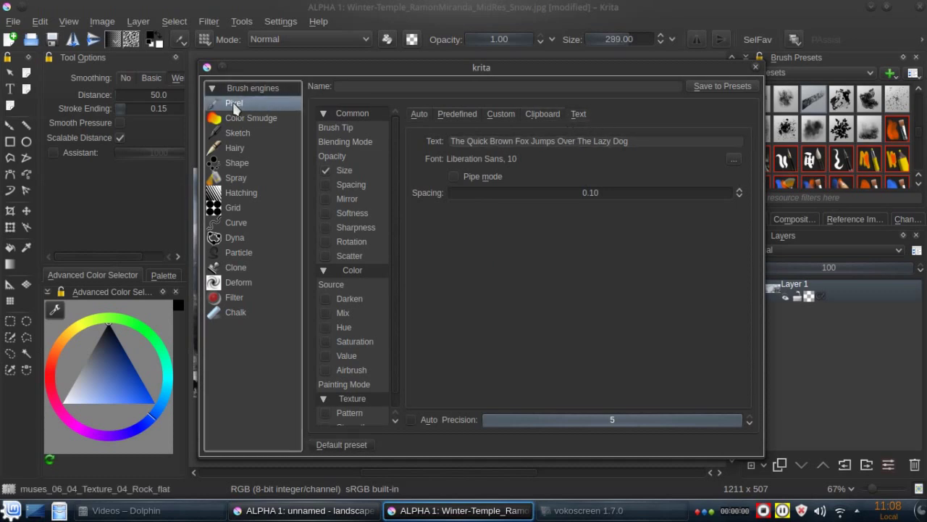
{"action": "left_click", "coordinate": [332, 443]}
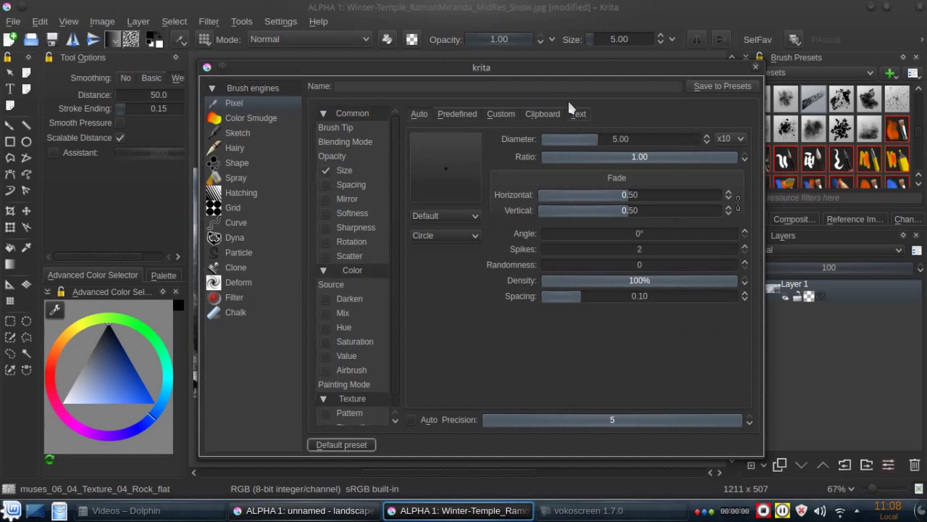
{"action": "left_click_drag", "start_coordinate": [551, 67], "coordinate": [444, 64]}
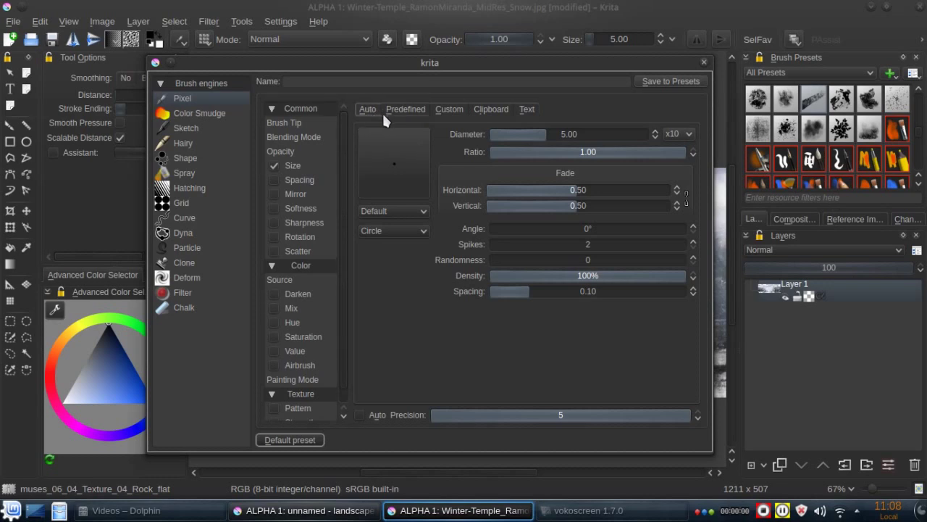
Step: Change the brush tip to a Text tip reading The Quick Brown Fox Jumps Over The Lazy Dog
{"action": "left_click", "coordinate": [404, 109]}
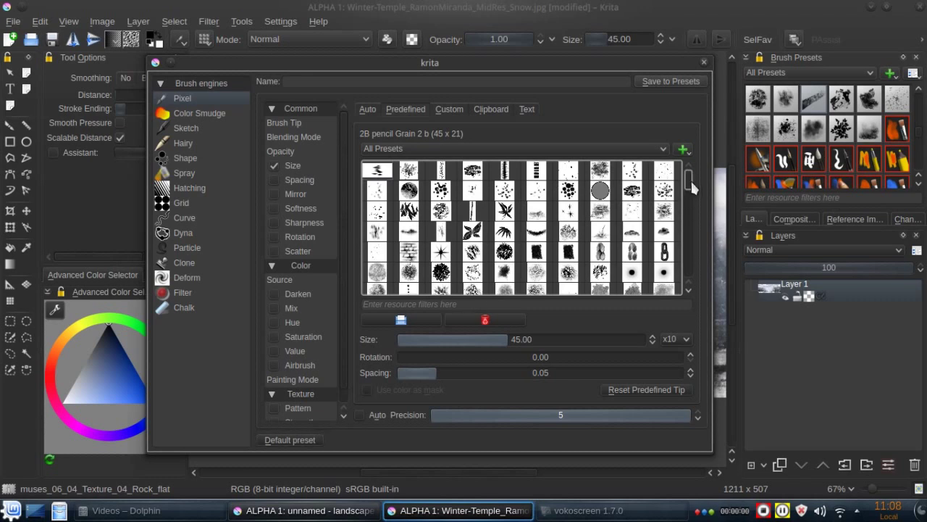
{"action": "mouse_move", "coordinate": [691, 179]}
{"action": "left_mouse_down"}
{"action": "mouse_move", "coordinate": [692, 253]}
{"action": "mouse_move", "coordinate": [689, 168]}
{"action": "left_mouse_up"}
{"action": "left_click", "coordinate": [527, 109]}
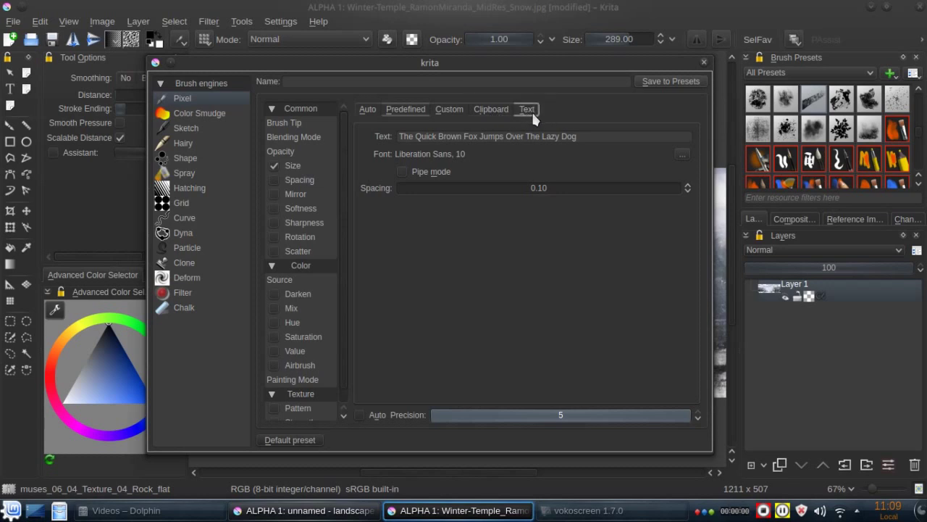
Step: Paint several long horizontal text-brush strokes across the upper sky of the temple painting
{"action": "left_click_drag", "start_coordinate": [515, 66], "coordinate": [513, 71]}
{"action": "left_click_drag", "start_coordinate": [398, 142], "coordinate": [599, 140]}
{"action": "left_click", "coordinate": [597, 140]}
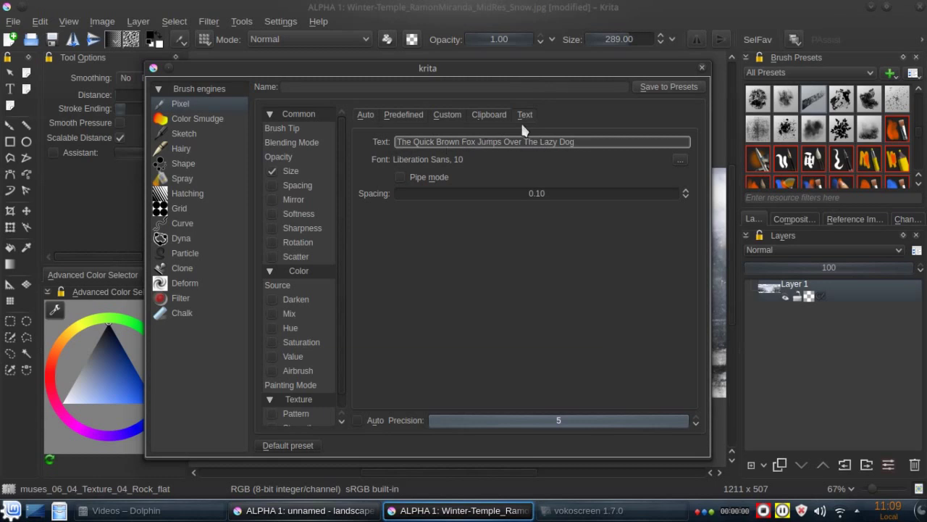
{"action": "left_click_drag", "start_coordinate": [501, 71], "coordinate": [507, 301]}
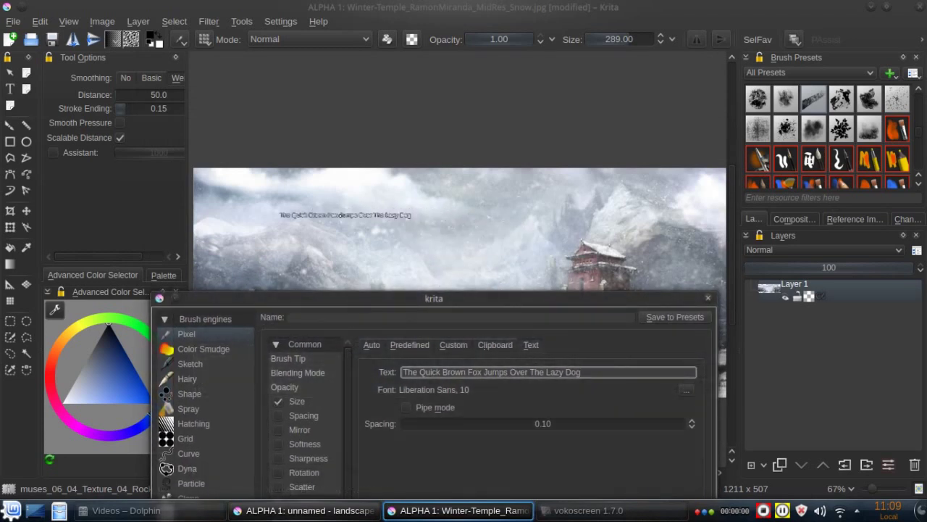
{"action": "mouse_move", "coordinate": [310, 202]}
{"action": "left_mouse_down"}
{"action": "mouse_move", "coordinate": [374, 206]}
{"action": "mouse_move", "coordinate": [400, 191]}
{"action": "mouse_move", "coordinate": [454, 192]}
{"action": "mouse_move", "coordinate": [495, 208]}
{"action": "mouse_move", "coordinate": [626, 199]}
{"action": "mouse_move", "coordinate": [631, 219]}
{"action": "mouse_move", "coordinate": [601, 224]}
{"action": "mouse_move", "coordinate": [291, 241]}
{"action": "mouse_move", "coordinate": [280, 254]}
{"action": "mouse_move", "coordinate": [517, 258]}
{"action": "left_mouse_up"}
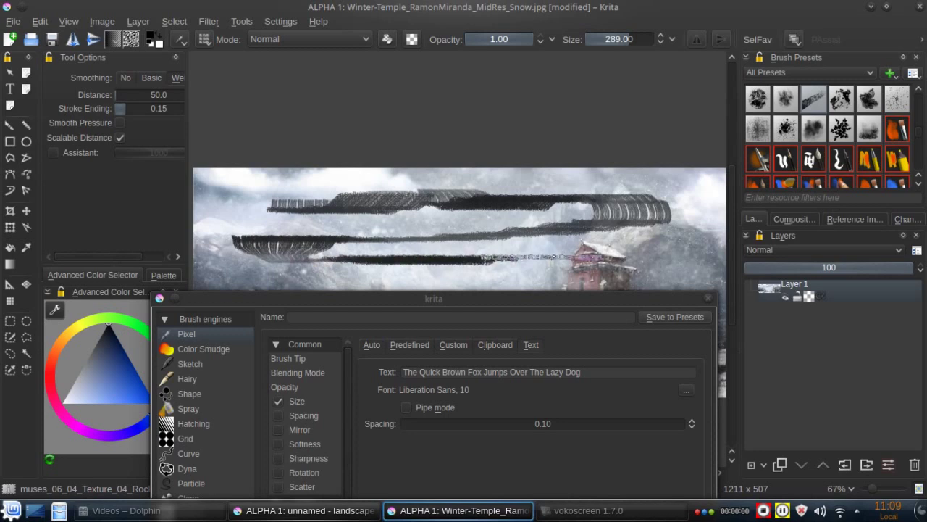
{"action": "mouse_move", "coordinate": [374, 225]}
{"action": "left_mouse_down"}
{"action": "mouse_move", "coordinate": [287, 220]}
{"action": "mouse_move", "coordinate": [283, 194]}
{"action": "mouse_move", "coordinate": [449, 190]}
{"action": "left_mouse_up"}
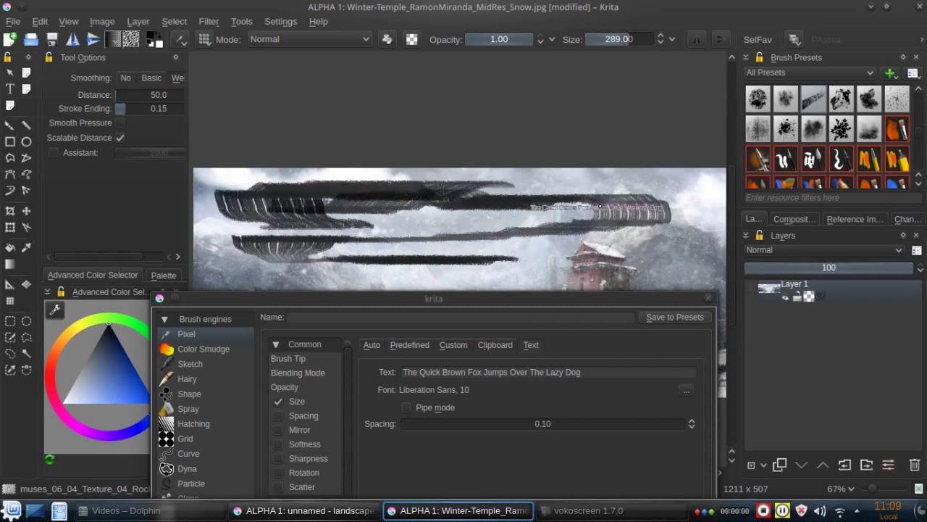
Step: Undo the last text stroke and move the brush editor back over the upper canvas
{"action": "left_click_drag", "start_coordinate": [545, 298], "coordinate": [551, 240]}
{"action": "key", "text": "ctrl+z"}
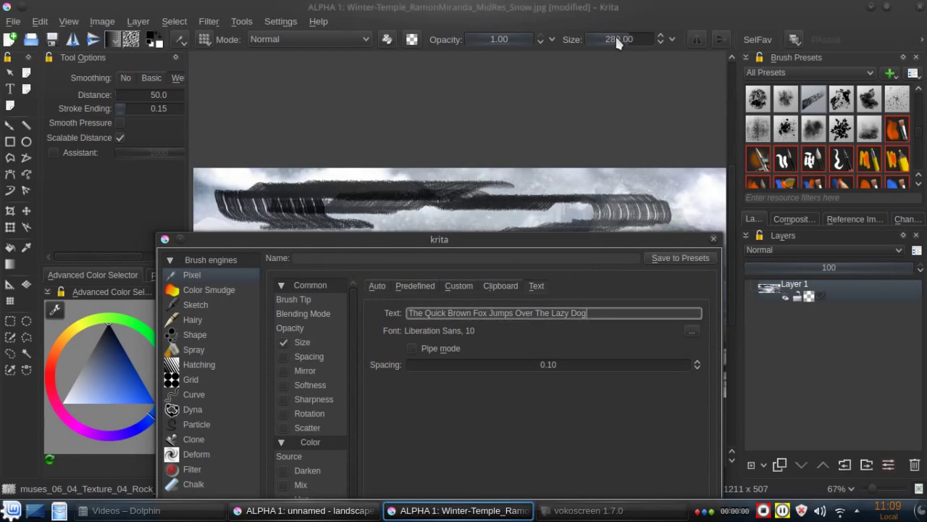
{"action": "left_click", "coordinate": [612, 36]}
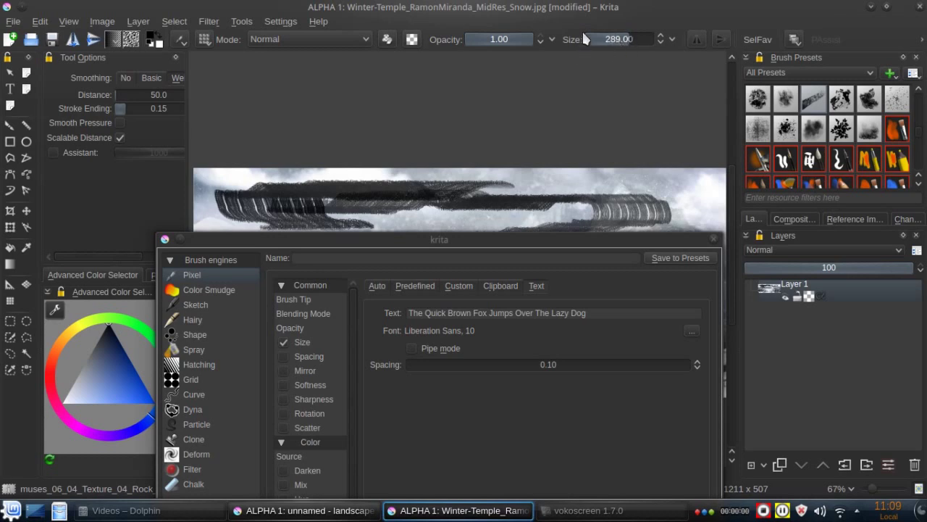
{"action": "mouse_move", "coordinate": [574, 239]}
{"action": "left_mouse_down"}
{"action": "mouse_move", "coordinate": [594, 97]}
{"action": "mouse_move", "coordinate": [604, 95]}
{"action": "mouse_move", "coordinate": [596, 87]}
{"action": "mouse_move", "coordinate": [552, 93]}
{"action": "mouse_move", "coordinate": [551, 107]}
{"action": "mouse_move", "coordinate": [555, 83]}
{"action": "mouse_move", "coordinate": [509, 87]}
{"action": "mouse_move", "coordinate": [476, 123]}
{"action": "mouse_move", "coordinate": [496, 118]}
{"action": "left_mouse_up"}
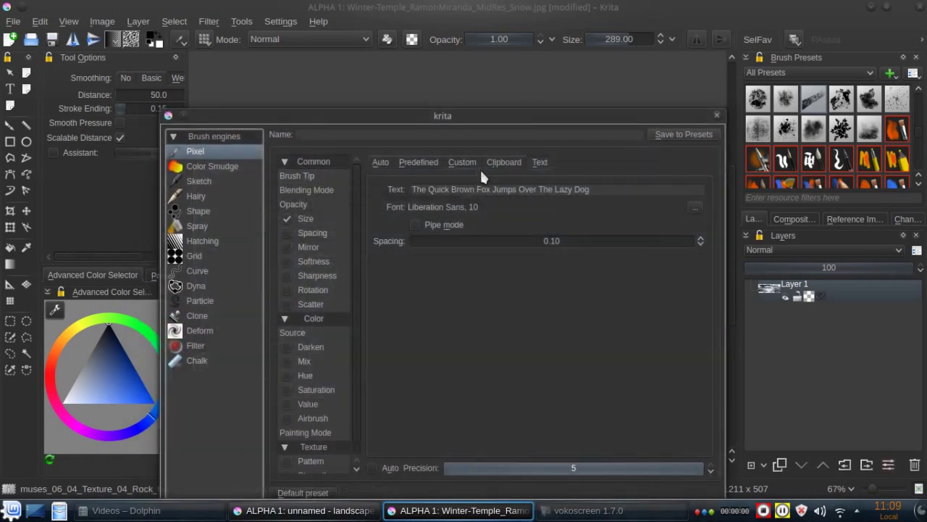
Step: Shorten the brush text to The Quick Brown Fox and paint strokes across the canvas middle
{"action": "left_click", "coordinate": [493, 188]}
{"action": "left_click_drag", "start_coordinate": [492, 189], "coordinate": [599, 187]}
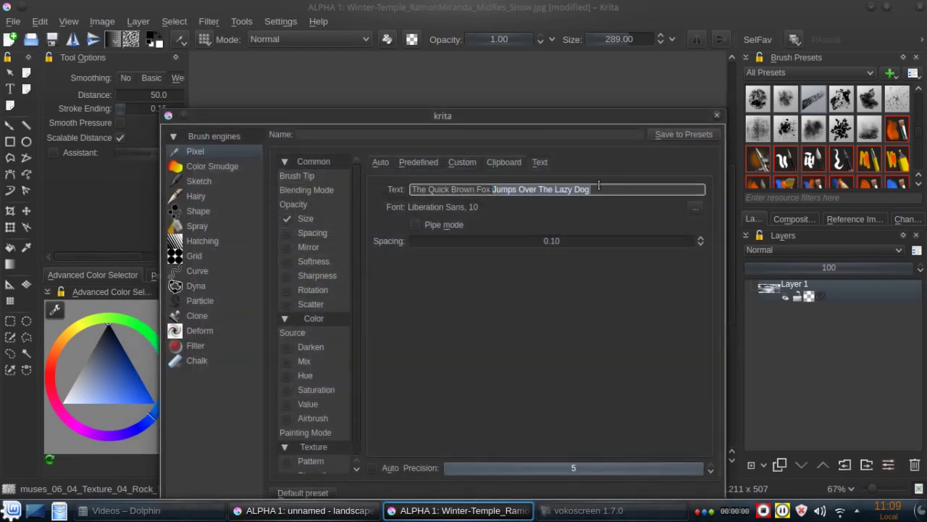
{"action": "key", "text": "BackSpace"}
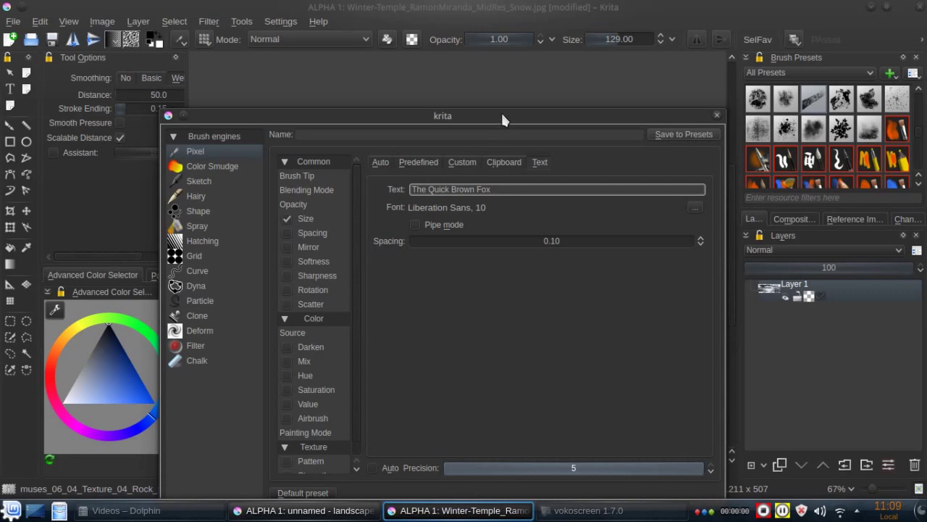
{"action": "left_click_drag", "start_coordinate": [505, 119], "coordinate": [495, 308]}
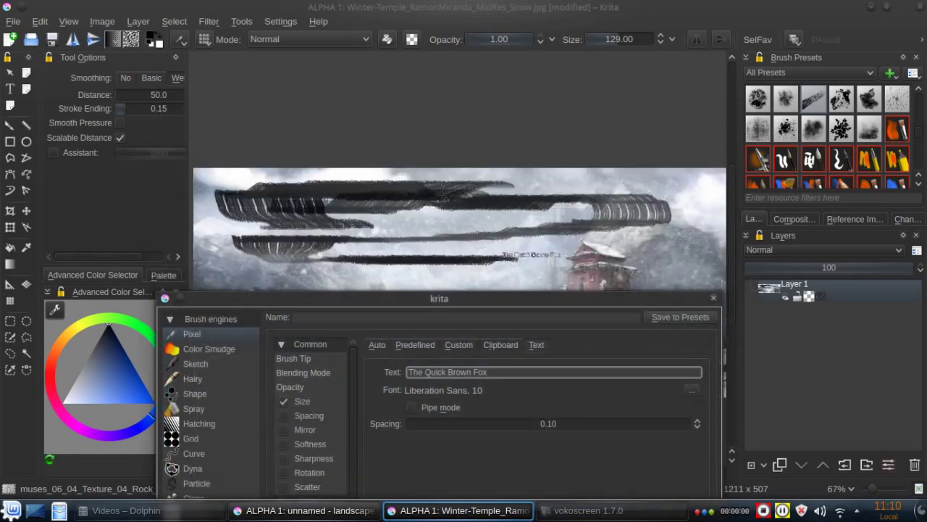
{"action": "mouse_move", "coordinate": [527, 249]}
{"action": "left_mouse_down"}
{"action": "mouse_move", "coordinate": [410, 252]}
{"action": "mouse_move", "coordinate": [521, 250]}
{"action": "left_mouse_up"}
{"action": "mouse_move", "coordinate": [616, 244]}
{"action": "left_mouse_down"}
{"action": "mouse_move", "coordinate": [654, 234]}
{"action": "mouse_move", "coordinate": [650, 258]}
{"action": "left_mouse_up"}
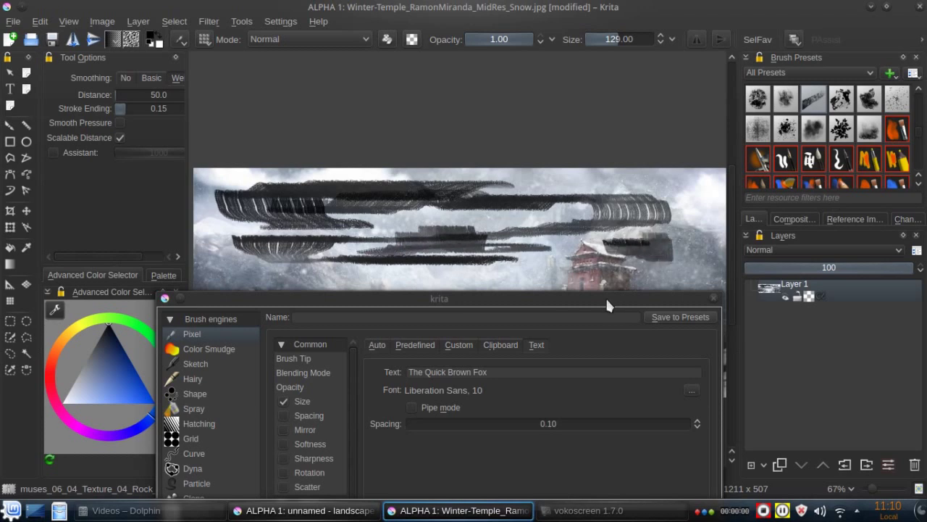
Step: Trim the brush text further to just The Quick
{"action": "mouse_move", "coordinate": [607, 304]}
{"action": "left_mouse_down"}
{"action": "mouse_move", "coordinate": [647, 108]}
{"action": "mouse_move", "coordinate": [621, 90]}
{"action": "left_mouse_up"}
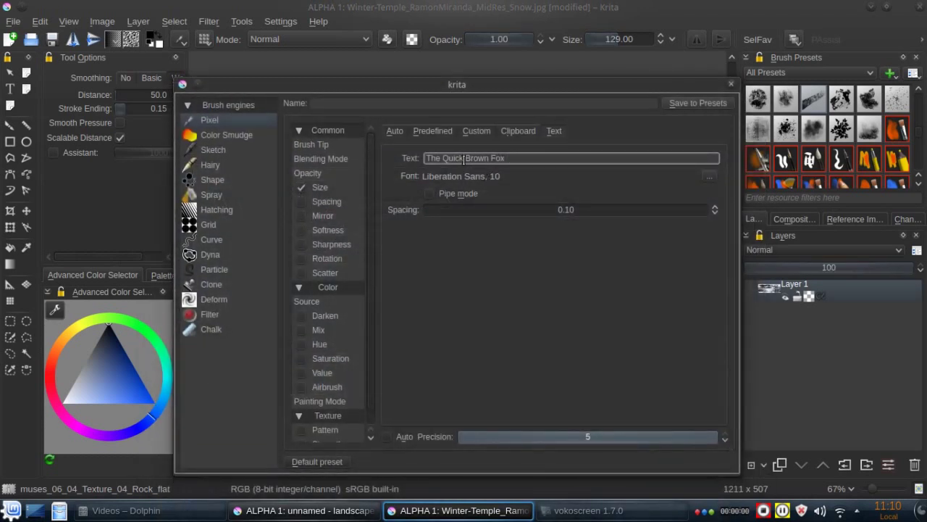
{"action": "left_click_drag", "start_coordinate": [463, 158], "coordinate": [527, 158]}
{"action": "key", "text": "BackSpace"}
{"action": "left_click_drag", "start_coordinate": [512, 82], "coordinate": [510, 357]}
Step: Turn on pipe mode with spacing 1.59 and paint a spaced-out text stroke across the canvas
{"action": "mouse_move", "coordinate": [493, 283]}
{"action": "left_mouse_down"}
{"action": "mouse_move", "coordinate": [344, 277]}
{"action": "mouse_move", "coordinate": [308, 290]}
{"action": "mouse_move", "coordinate": [216, 276]}
{"action": "mouse_move", "coordinate": [275, 322]}
{"action": "left_mouse_up"}
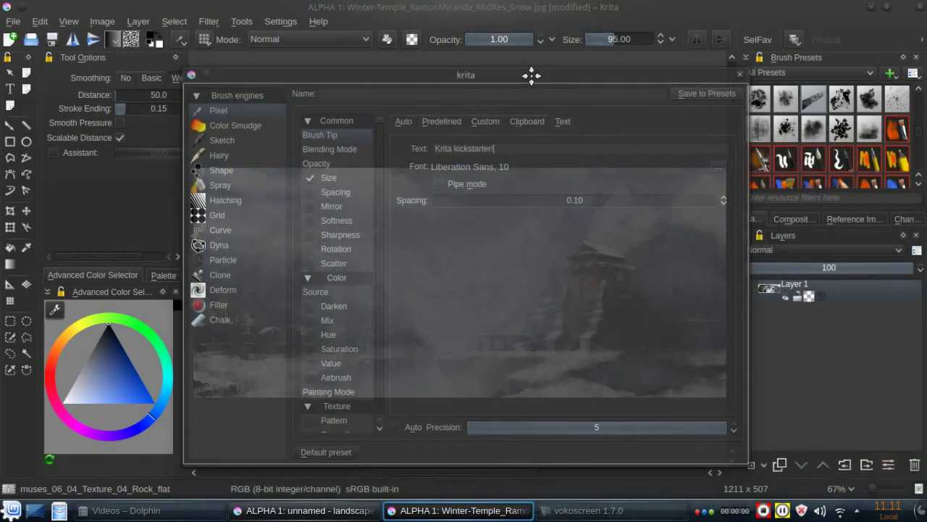
{"action": "left_click_drag", "start_coordinate": [449, 69], "coordinate": [426, 63]}
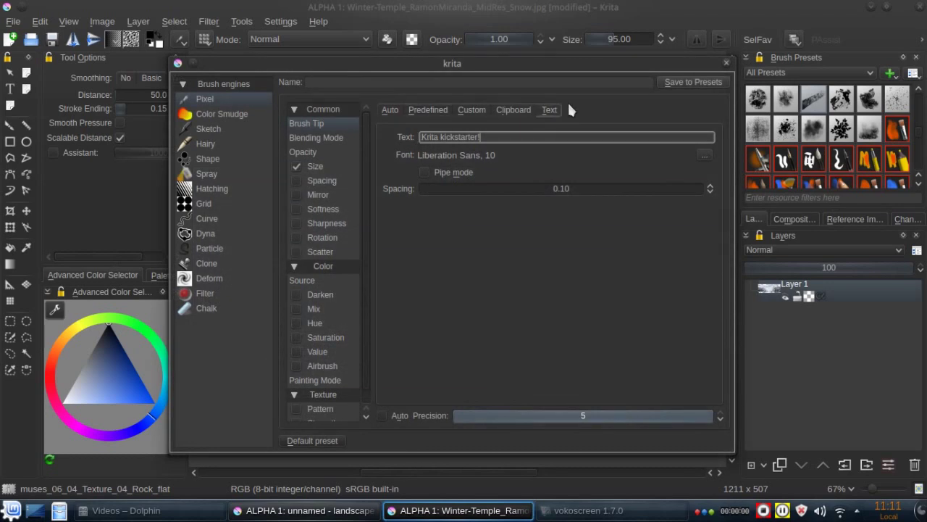
{"action": "left_click", "coordinate": [425, 173]}
{"action": "left_click_drag", "start_coordinate": [500, 65], "coordinate": [516, 262]}
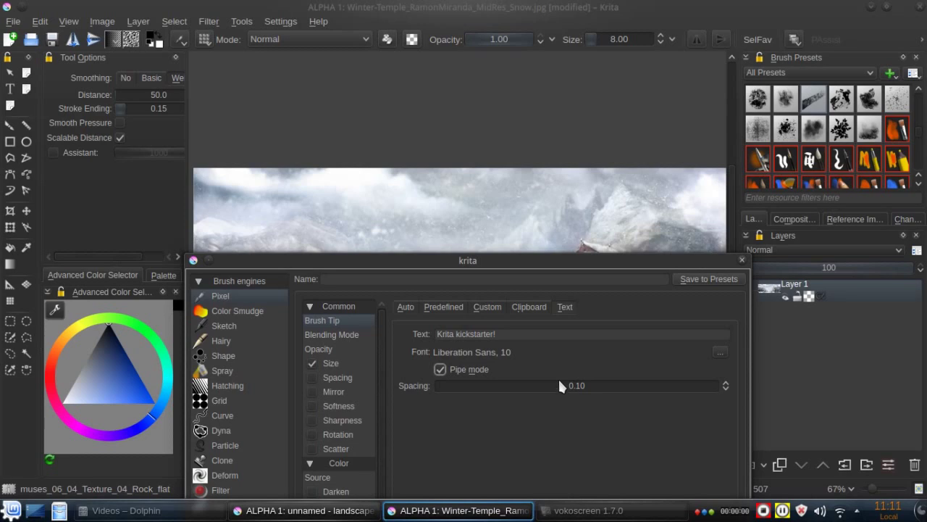
{"action": "left_click_drag", "start_coordinate": [584, 384], "coordinate": [491, 392]}
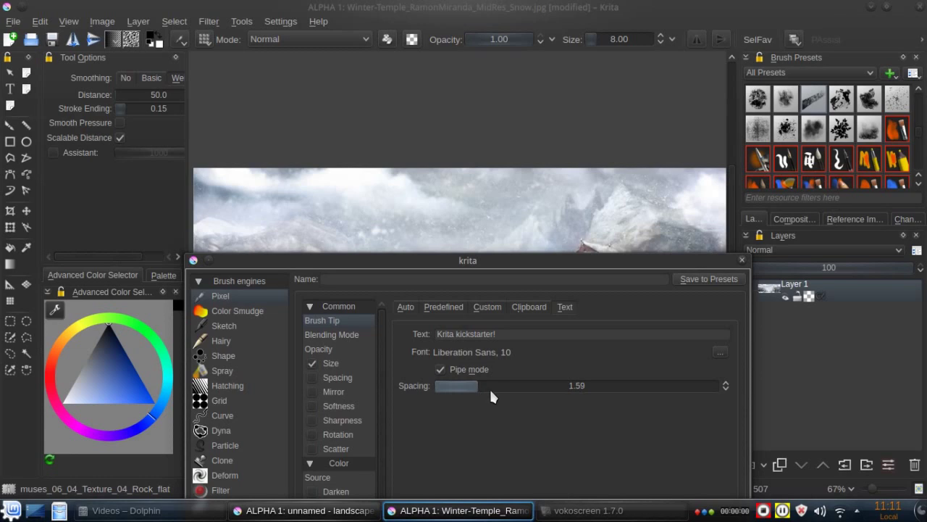
{"action": "mouse_move", "coordinate": [314, 211]}
{"action": "left_mouse_down"}
{"action": "mouse_move", "coordinate": [408, 212]}
{"action": "mouse_move", "coordinate": [545, 200]}
{"action": "mouse_move", "coordinate": [620, 201]}
{"action": "left_mouse_up"}
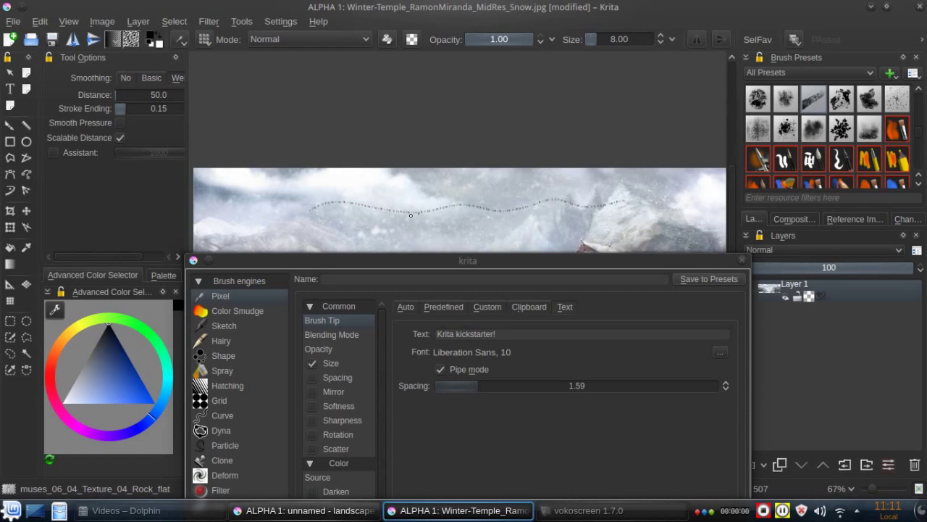
Step: Uncheck Use Curve under Opacity and paint a second wavy stroke below the first
{"action": "left_click", "coordinate": [340, 305]}
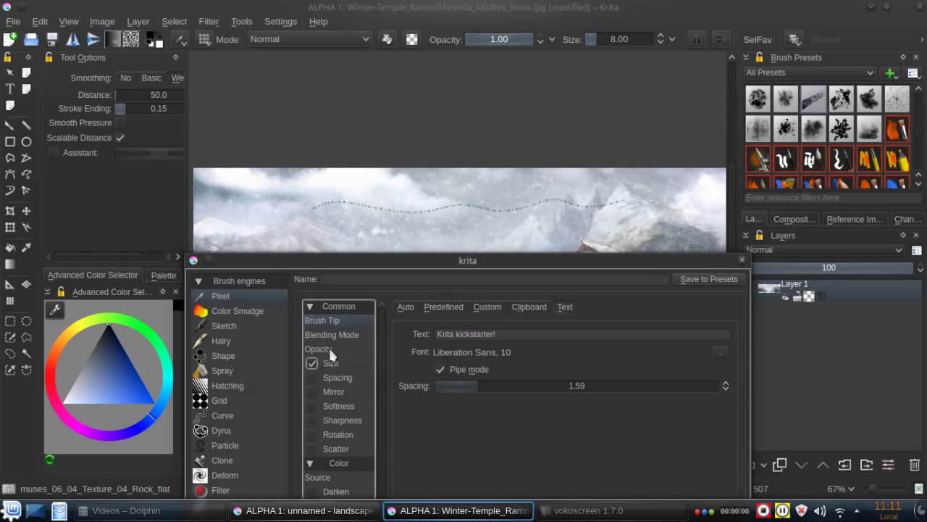
{"action": "left_click", "coordinate": [329, 350]}
{"action": "left_click", "coordinate": [402, 364]}
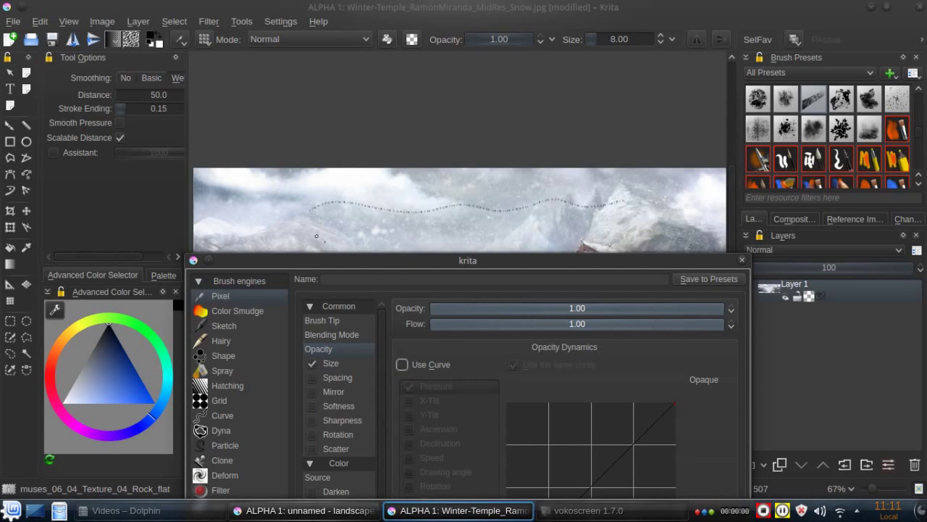
{"action": "mouse_move", "coordinate": [292, 222]}
{"action": "left_mouse_down"}
{"action": "mouse_move", "coordinate": [409, 230]}
{"action": "mouse_move", "coordinate": [604, 222]}
{"action": "left_mouse_up"}
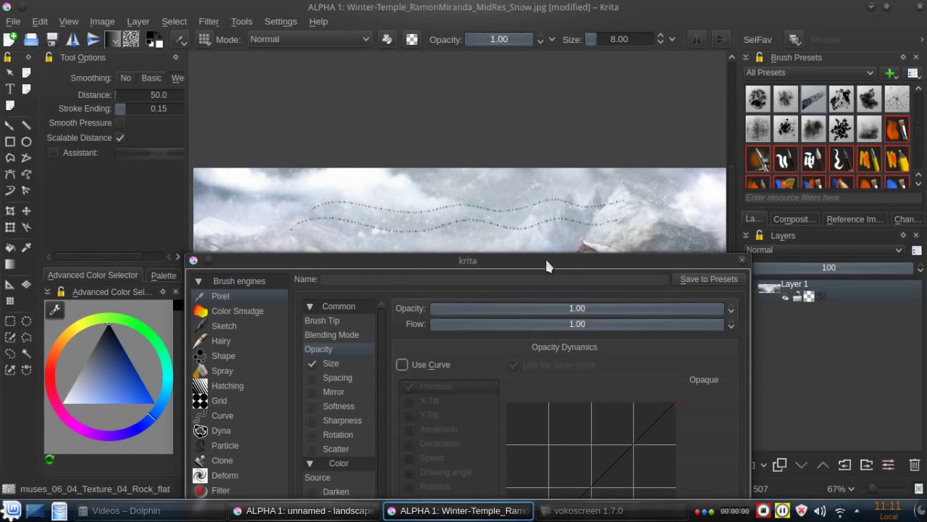
{"action": "left_click_drag", "start_coordinate": [549, 262], "coordinate": [540, 79]}
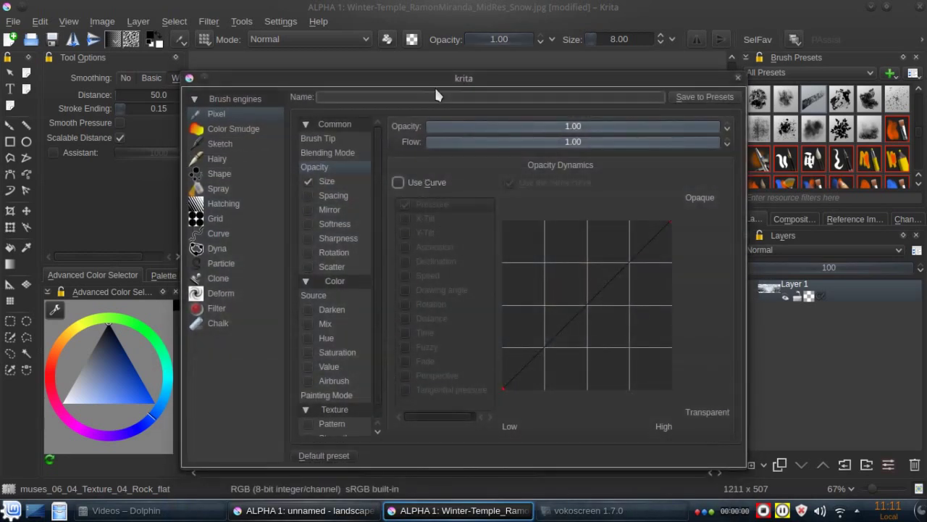
{"action": "left_click_drag", "start_coordinate": [435, 81], "coordinate": [438, 365]}
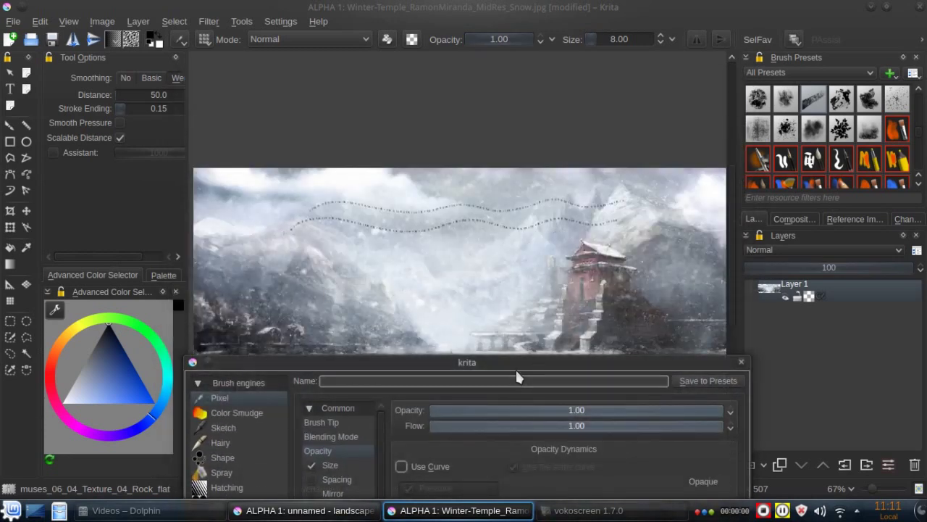
{"action": "mouse_move", "coordinate": [510, 366]}
{"action": "left_mouse_down"}
{"action": "mouse_move", "coordinate": [497, 89]}
{"action": "mouse_move", "coordinate": [461, 87]}
{"action": "left_mouse_up"}
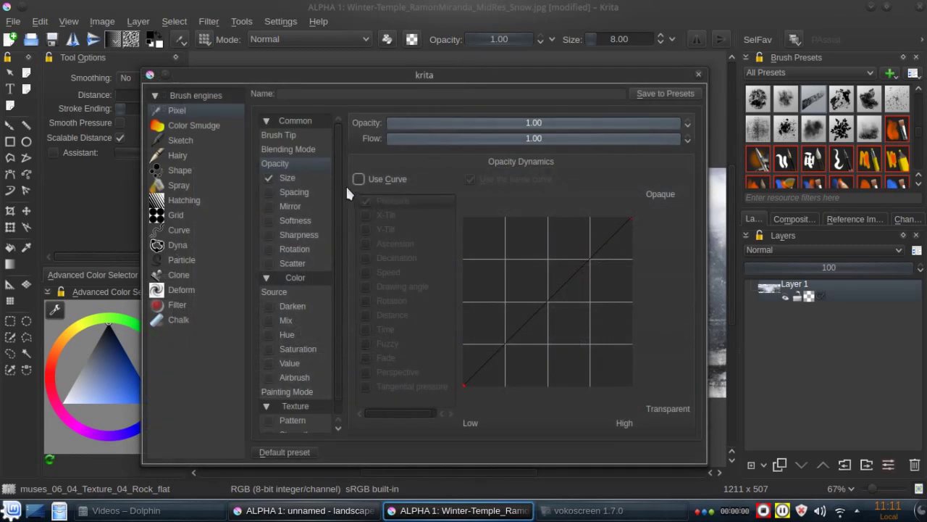
Step: Set the text tip font to Liberation Sans at size 48
{"action": "left_click", "coordinate": [308, 137]}
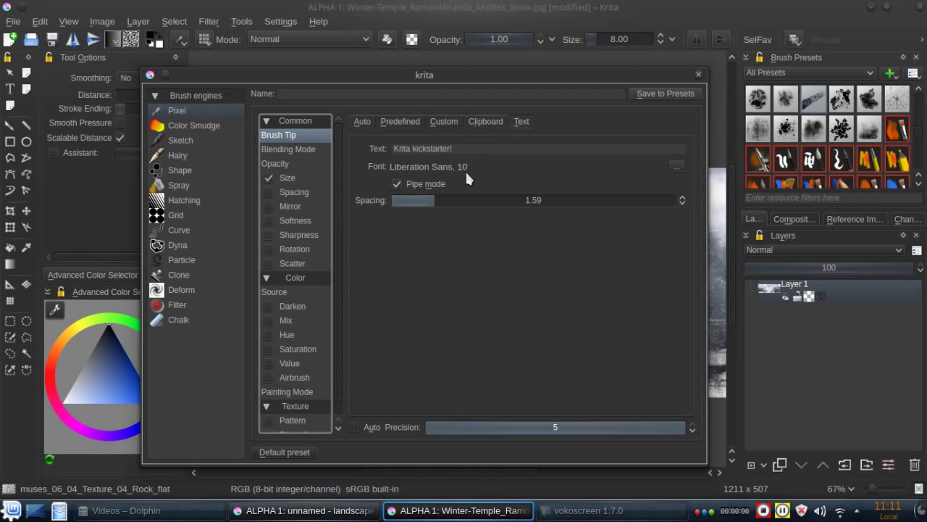
{"action": "left_click", "coordinate": [676, 168]}
{"action": "left_click_drag", "start_coordinate": [572, 218], "coordinate": [574, 239]}
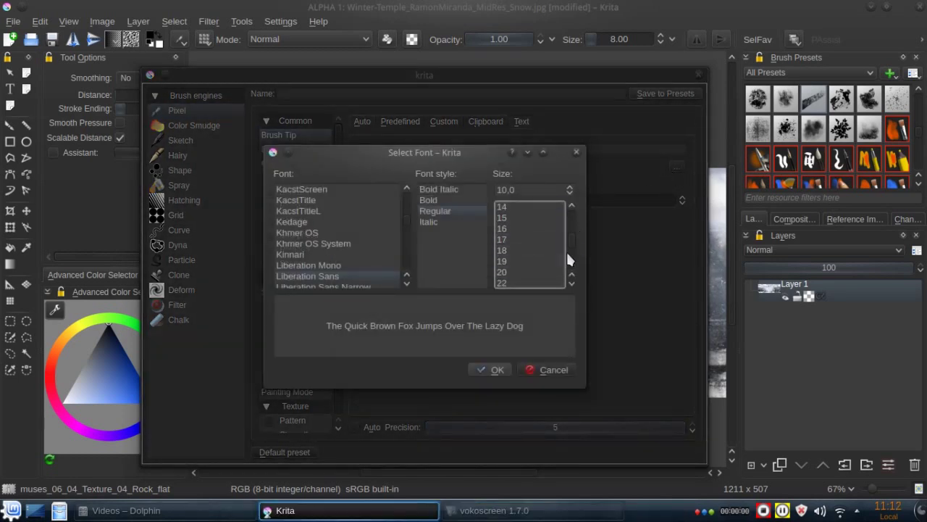
{"action": "left_click", "coordinate": [518, 282]}
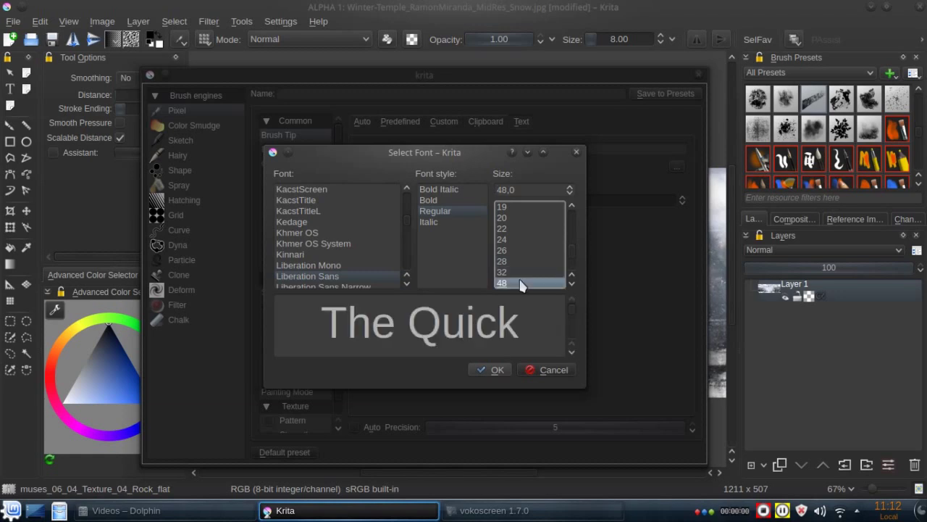
{"action": "left_click", "coordinate": [498, 370]}
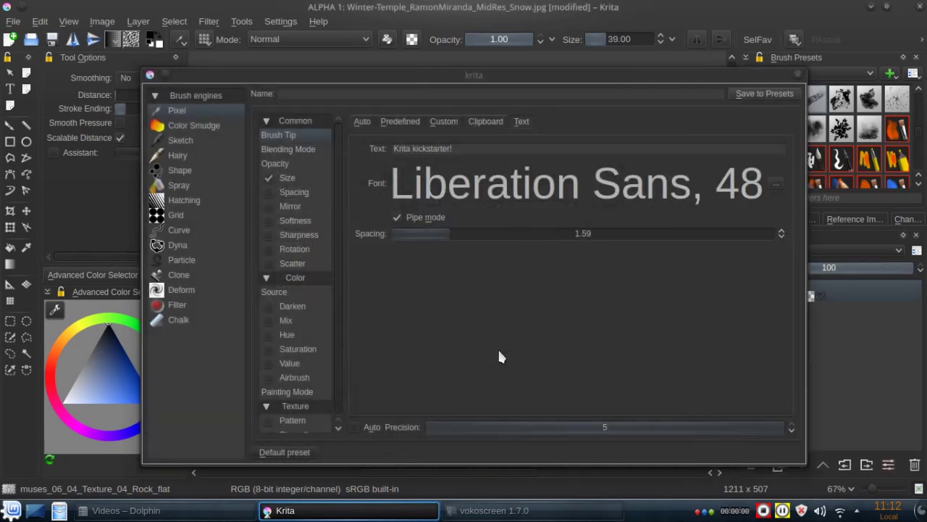
Step: Paint three wavy rows of large Krita kickstarter! letters across the snowy temple photo
{"action": "left_click_drag", "start_coordinate": [580, 73], "coordinate": [540, 385]}
{"action": "mouse_move", "coordinate": [607, 248]}
{"action": "left_mouse_down"}
{"action": "mouse_move", "coordinate": [418, 250]}
{"action": "mouse_move", "coordinate": [372, 266]}
{"action": "mouse_move", "coordinate": [328, 249]}
{"action": "mouse_move", "coordinate": [234, 262]}
{"action": "mouse_move", "coordinate": [353, 289]}
{"action": "mouse_move", "coordinate": [480, 276]}
{"action": "mouse_move", "coordinate": [534, 287]}
{"action": "mouse_move", "coordinate": [681, 231]}
{"action": "left_mouse_up"}
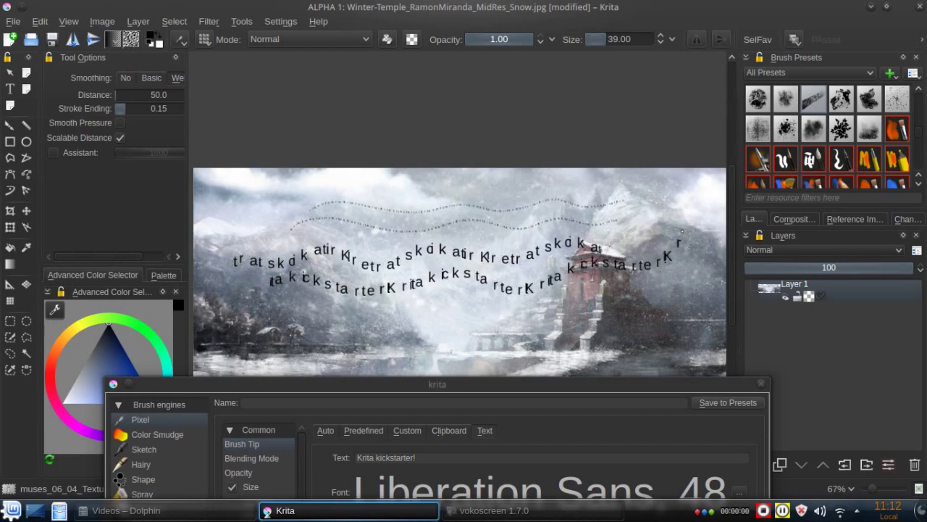
{"action": "mouse_move", "coordinate": [661, 275]}
{"action": "left_mouse_down"}
{"action": "mouse_move", "coordinate": [473, 306]}
{"action": "mouse_move", "coordinate": [304, 298]}
{"action": "mouse_move", "coordinate": [232, 319]}
{"action": "left_mouse_up"}
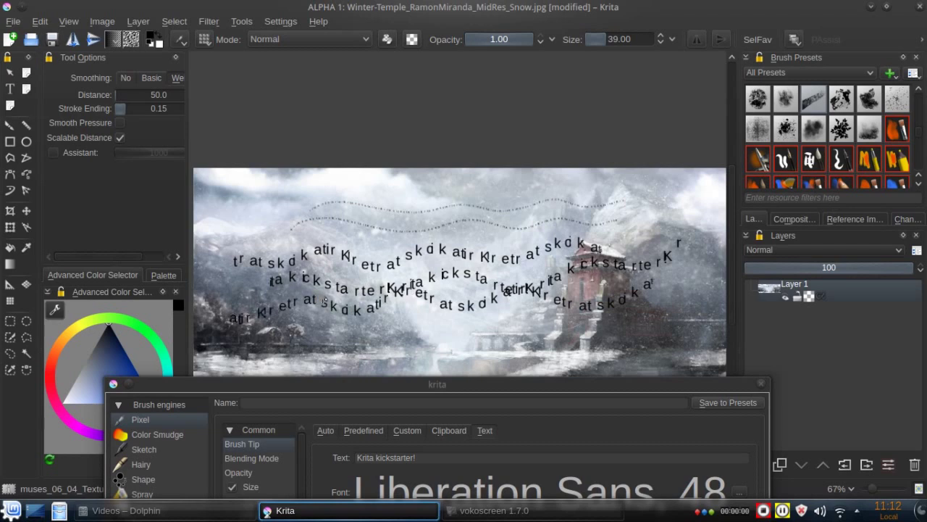
Step: Clear the canvas to white and paint a wavy double row of letters
{"action": "key", "text": "Delete"}
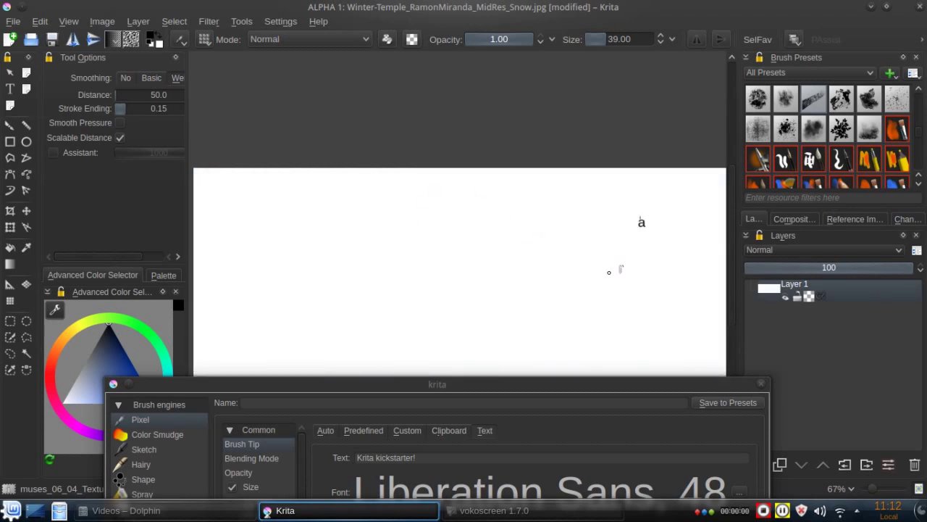
{"action": "mouse_move", "coordinate": [608, 271]}
{"action": "left_mouse_down"}
{"action": "mouse_move", "coordinate": [460, 236]}
{"action": "mouse_move", "coordinate": [321, 250]}
{"action": "mouse_move", "coordinate": [326, 272]}
{"action": "mouse_move", "coordinate": [642, 288]}
{"action": "left_mouse_up"}
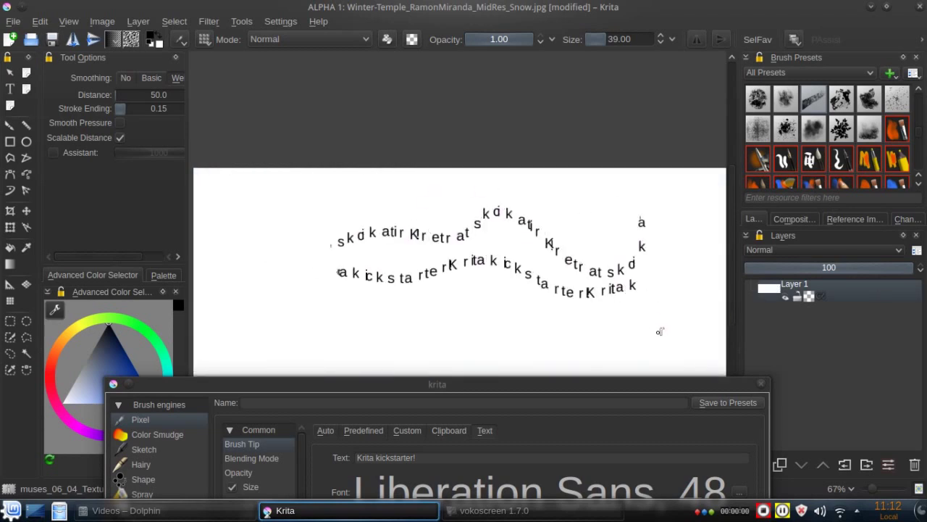
{"action": "mouse_move", "coordinate": [457, 385]}
{"action": "left_mouse_down"}
{"action": "mouse_move", "coordinate": [500, 339]}
{"action": "mouse_move", "coordinate": [562, 76]}
{"action": "left_mouse_up"}
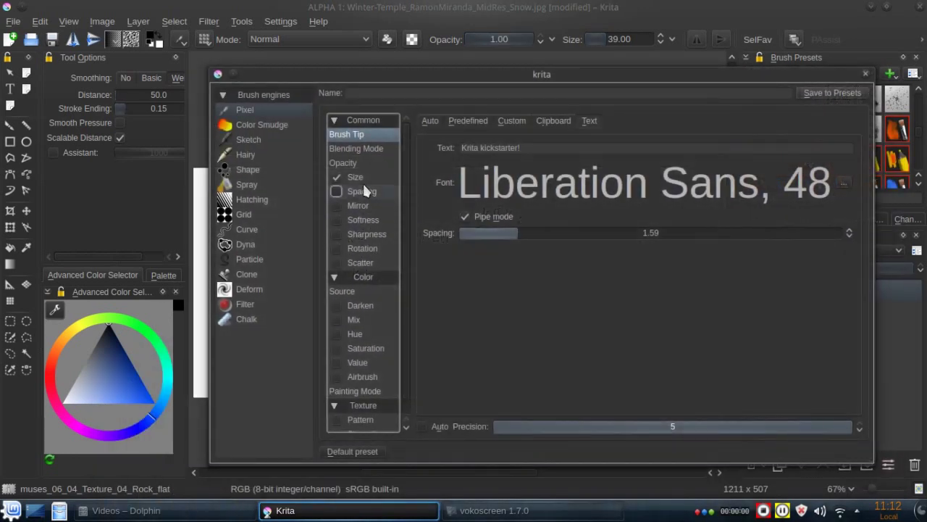
Step: Give Size an S-shaped pressure curve at strength 1.00, then paint a large wavy letter row
{"action": "left_click", "coordinate": [366, 177]}
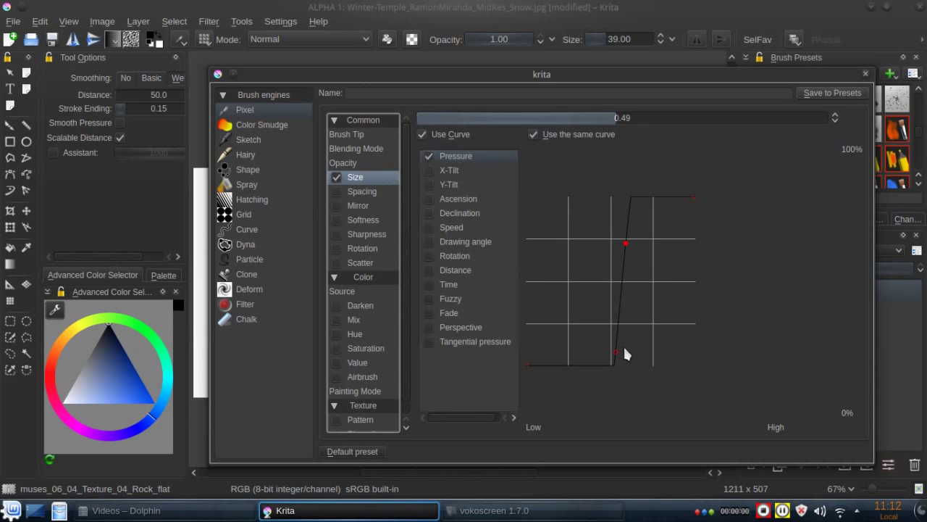
{"action": "left_click_drag", "start_coordinate": [615, 353], "coordinate": [589, 331]}
{"action": "left_click_drag", "start_coordinate": [619, 249], "coordinate": [634, 228]}
{"action": "left_click_drag", "start_coordinate": [678, 119], "coordinate": [839, 125]}
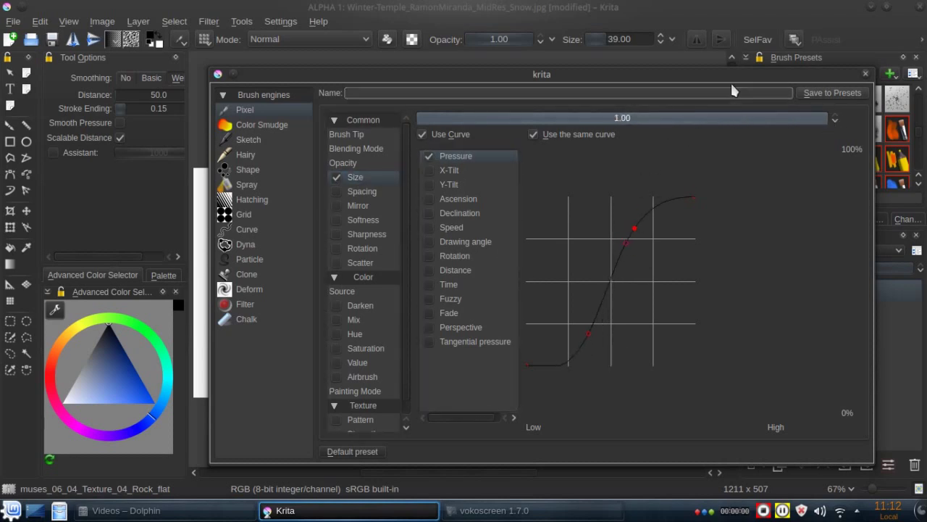
{"action": "mouse_move", "coordinate": [714, 74]}
{"action": "left_mouse_down"}
{"action": "mouse_move", "coordinate": [714, 150]}
{"action": "mouse_move", "coordinate": [656, 456]}
{"action": "left_mouse_up"}
{"action": "mouse_move", "coordinate": [679, 305]}
{"action": "left_mouse_down"}
{"action": "mouse_move", "coordinate": [246, 318]}
{"action": "mouse_move", "coordinate": [338, 205]}
{"action": "mouse_move", "coordinate": [568, 190]}
{"action": "mouse_move", "coordinate": [677, 209]}
{"action": "left_mouse_up"}
Step: Switch letter size control from Pressure to the Fuzzy sensor
{"action": "left_click", "coordinate": [181, 39]}
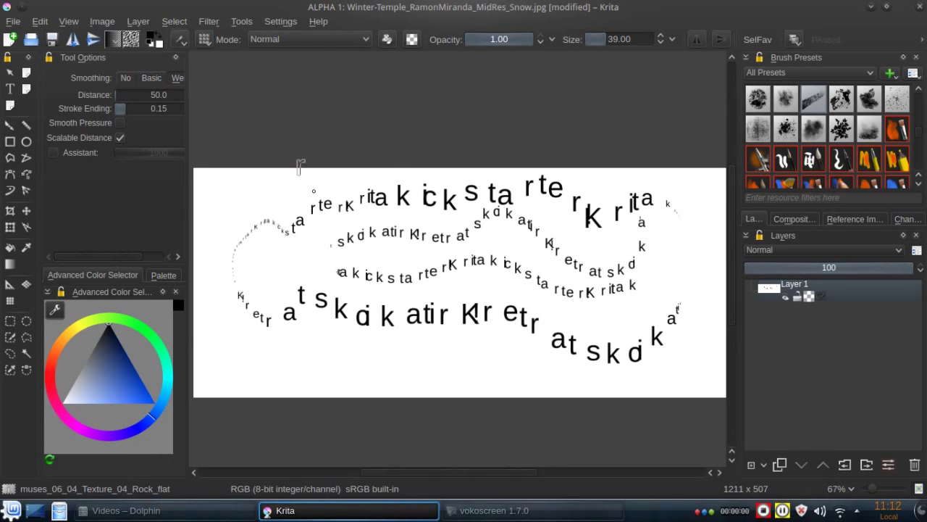
{"action": "left_click", "coordinate": [181, 42]}
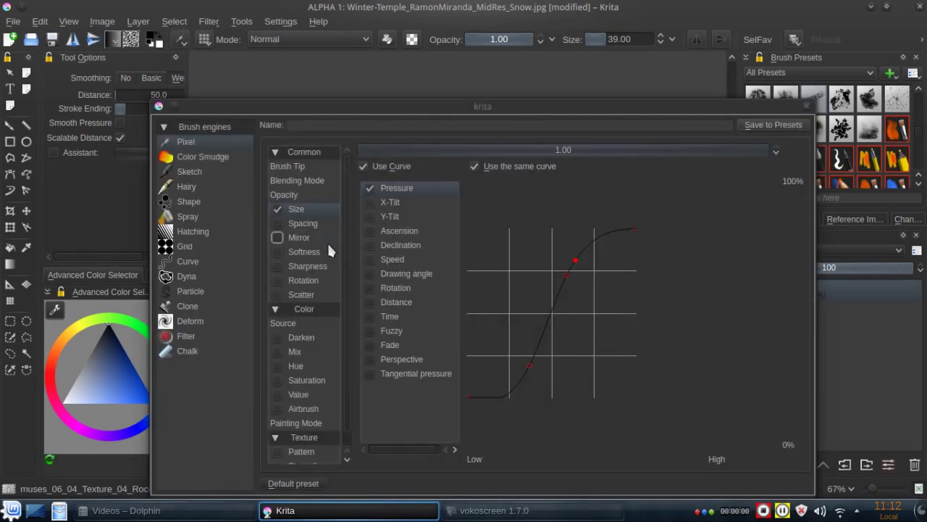
{"action": "left_click", "coordinate": [370, 330]}
{"action": "left_click", "coordinate": [373, 185]}
{"action": "left_click_drag", "start_coordinate": [548, 105], "coordinate": [515, 391]}
Step: Clear the canvas and repaint rows of randomly sized letters down to the bottom
{"action": "mouse_move", "coordinate": [659, 272]}
{"action": "left_mouse_down"}
{"action": "mouse_move", "coordinate": [585, 278]}
{"action": "mouse_move", "coordinate": [574, 226]}
{"action": "mouse_move", "coordinate": [549, 208]}
{"action": "mouse_move", "coordinate": [484, 244]}
{"action": "mouse_move", "coordinate": [442, 249]}
{"action": "mouse_move", "coordinate": [396, 281]}
{"action": "mouse_move", "coordinate": [328, 264]}
{"action": "left_mouse_up"}
{"action": "key", "text": "Delete"}
{"action": "mouse_move", "coordinate": [553, 256]}
{"action": "left_mouse_down"}
{"action": "mouse_move", "coordinate": [490, 255]}
{"action": "mouse_move", "coordinate": [535, 268]}
{"action": "mouse_move", "coordinate": [555, 229]}
{"action": "mouse_move", "coordinate": [504, 192]}
{"action": "mouse_move", "coordinate": [439, 239]}
{"action": "mouse_move", "coordinate": [465, 330]}
{"action": "mouse_move", "coordinate": [427, 245]}
{"action": "mouse_move", "coordinate": [433, 296]}
{"action": "mouse_move", "coordinate": [381, 231]}
{"action": "mouse_move", "coordinate": [361, 245]}
{"action": "mouse_move", "coordinate": [344, 326]}
{"action": "mouse_move", "coordinate": [324, 213]}
{"action": "mouse_move", "coordinate": [284, 280]}
{"action": "left_mouse_up"}
{"action": "key", "text": "Delete"}
{"action": "mouse_move", "coordinate": [261, 206]}
{"action": "left_mouse_down"}
{"action": "mouse_move", "coordinate": [280, 218]}
{"action": "mouse_move", "coordinate": [528, 185]}
{"action": "mouse_move", "coordinate": [662, 231]}
{"action": "mouse_move", "coordinate": [394, 258]}
{"action": "left_mouse_up"}
{"action": "mouse_move", "coordinate": [464, 260]}
{"action": "left_mouse_down"}
{"action": "mouse_move", "coordinate": [460, 301]}
{"action": "mouse_move", "coordinate": [247, 313]}
{"action": "mouse_move", "coordinate": [564, 318]}
{"action": "mouse_move", "coordinate": [328, 361]}
{"action": "mouse_move", "coordinate": [265, 344]}
{"action": "left_mouse_up"}
Step: Free-transform the lettered layer into a perspective tilt receding to the right, then pan to see it
{"action": "scroll", "coordinate": [341, 211], "scroll_direction": "down", "scroll_amount": 3}
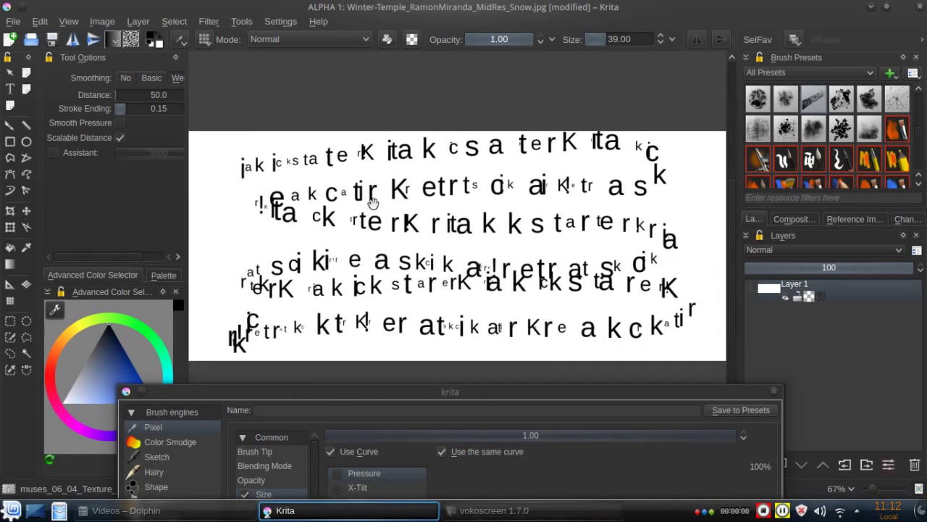
{"action": "key", "text": "ctrl+t"}
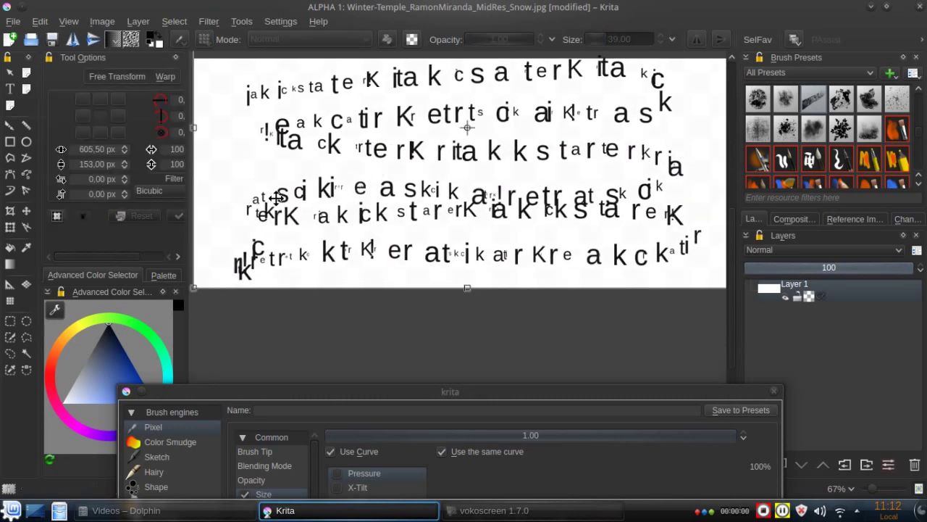
{"action": "left_click_drag", "start_coordinate": [268, 163], "coordinate": [475, 212]}
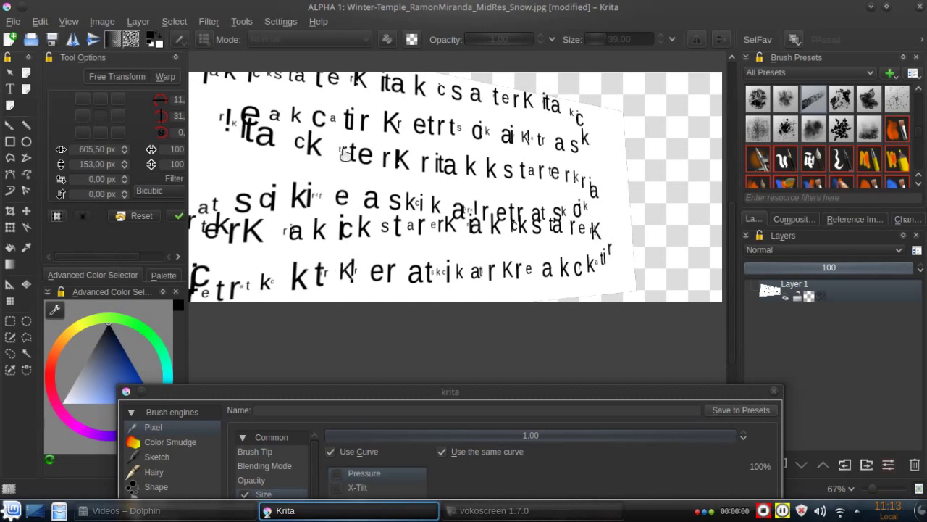
{"action": "left_click_drag", "start_coordinate": [346, 155], "coordinate": [354, 211]}
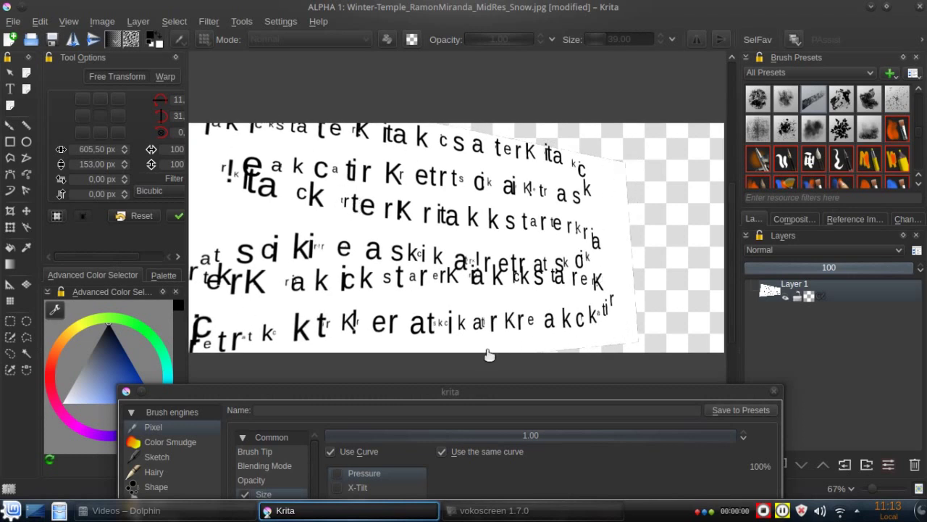
Step: Move the brush editor back to the top of the screen, showing the Fuzzy size curve
{"action": "mouse_move", "coordinate": [581, 396]}
{"action": "left_mouse_down"}
{"action": "mouse_move", "coordinate": [644, 137]}
{"action": "mouse_move", "coordinate": [616, 91]}
{"action": "mouse_move", "coordinate": [635, 82]}
{"action": "left_mouse_up"}
{"action": "left_click_drag", "start_coordinate": [519, 76], "coordinate": [523, 71]}
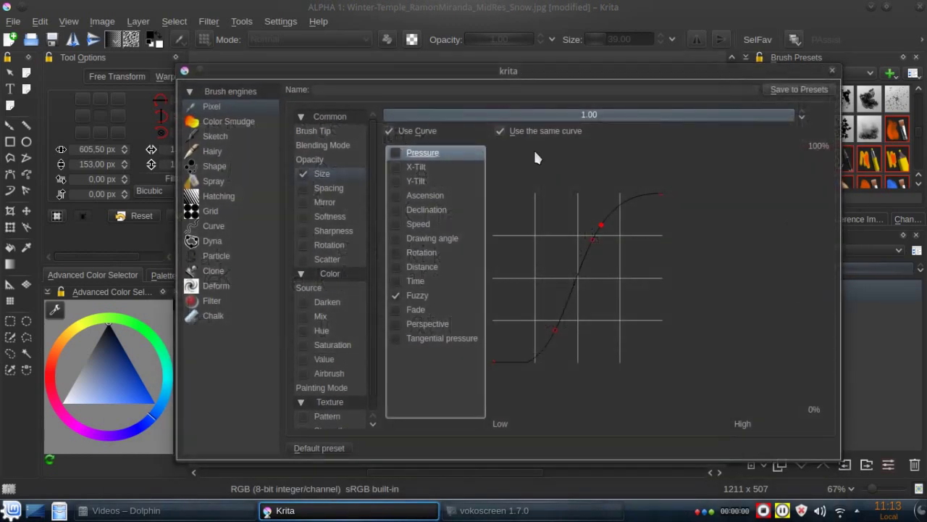